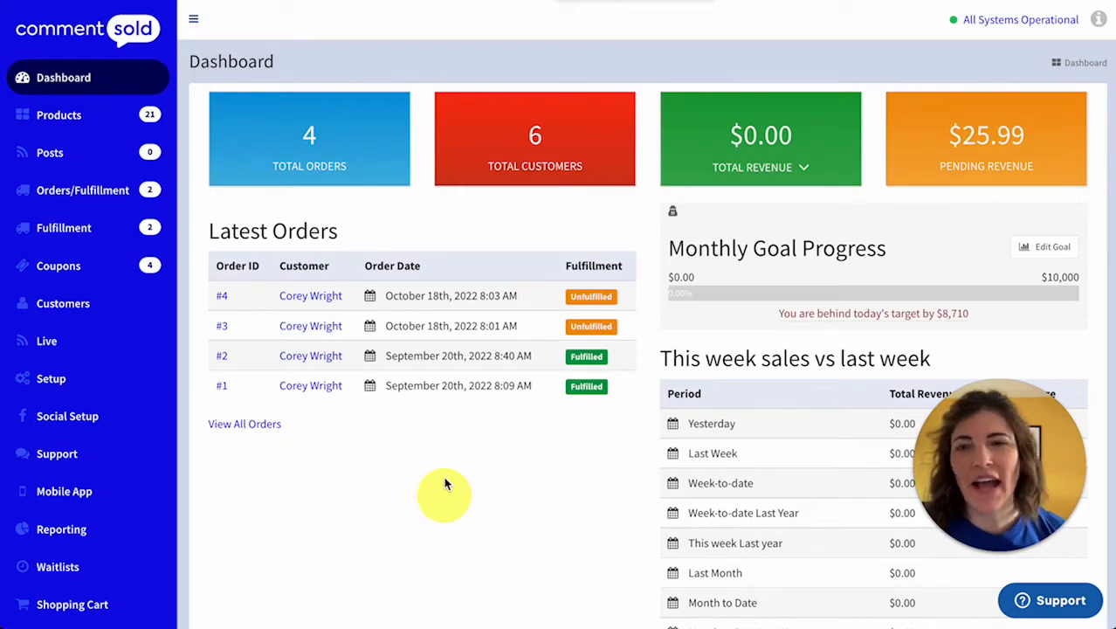
- Request peachesandpockets.com as the shop's custom domain in the setup settings and confirm the request
{"action": "left_click", "coordinate": [109, 388]}
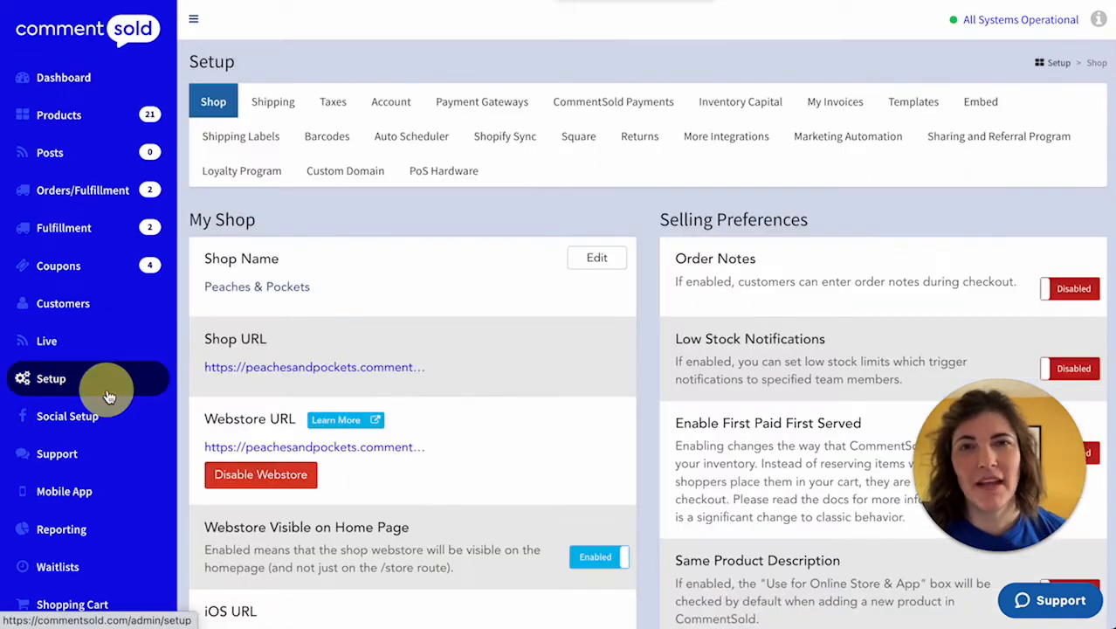
{"action": "left_click", "coordinate": [330, 180]}
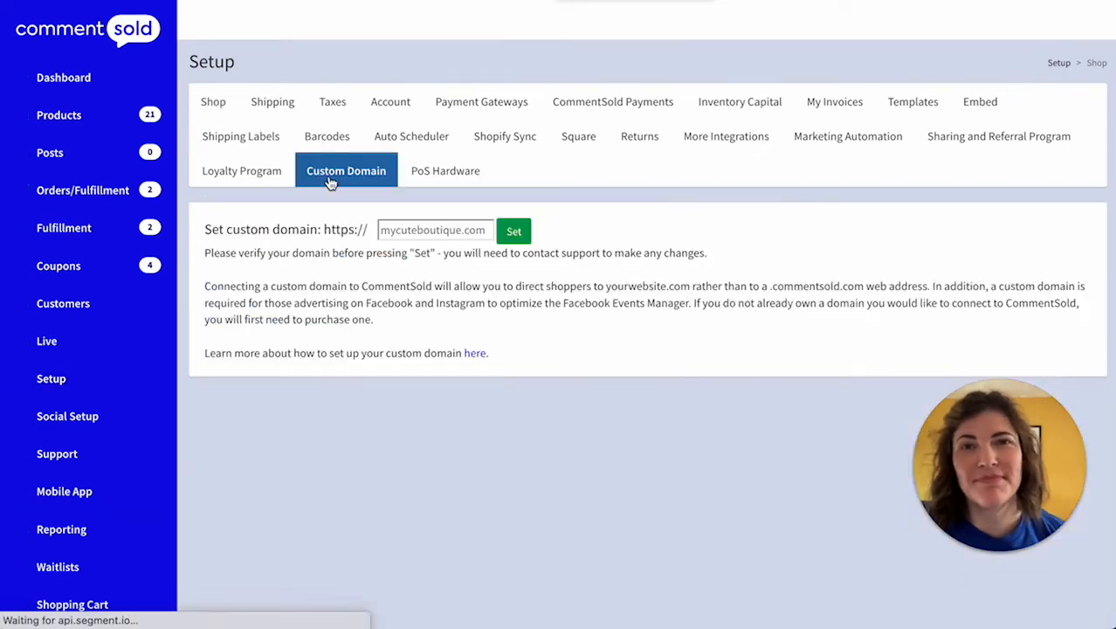
{"action": "left_click", "coordinate": [431, 231]}
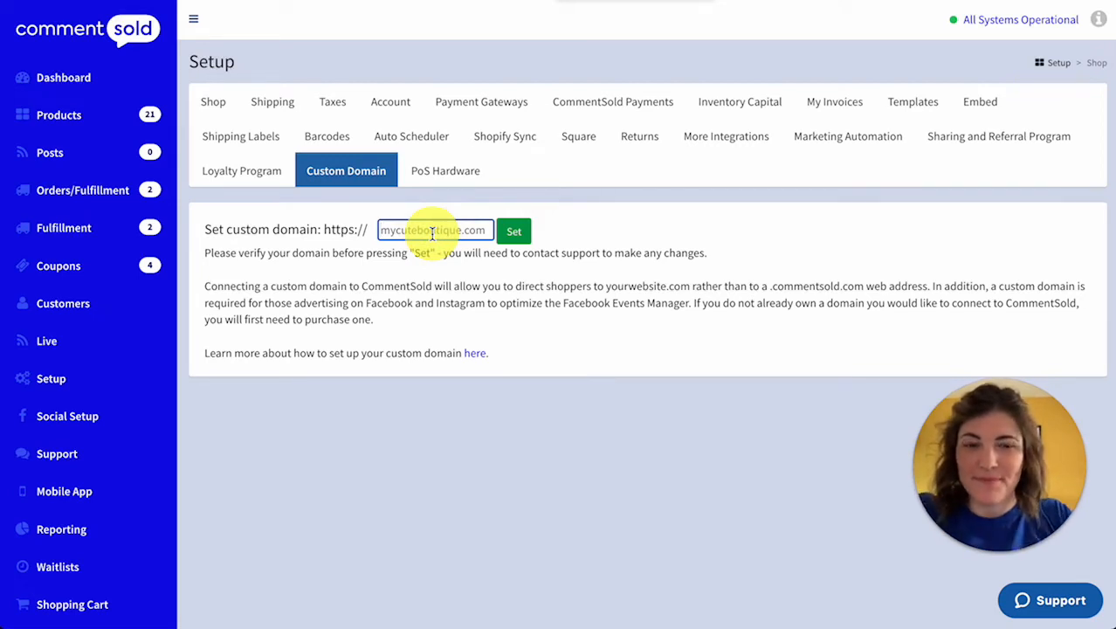
{"action": "key", "text": "ctrl+v"}
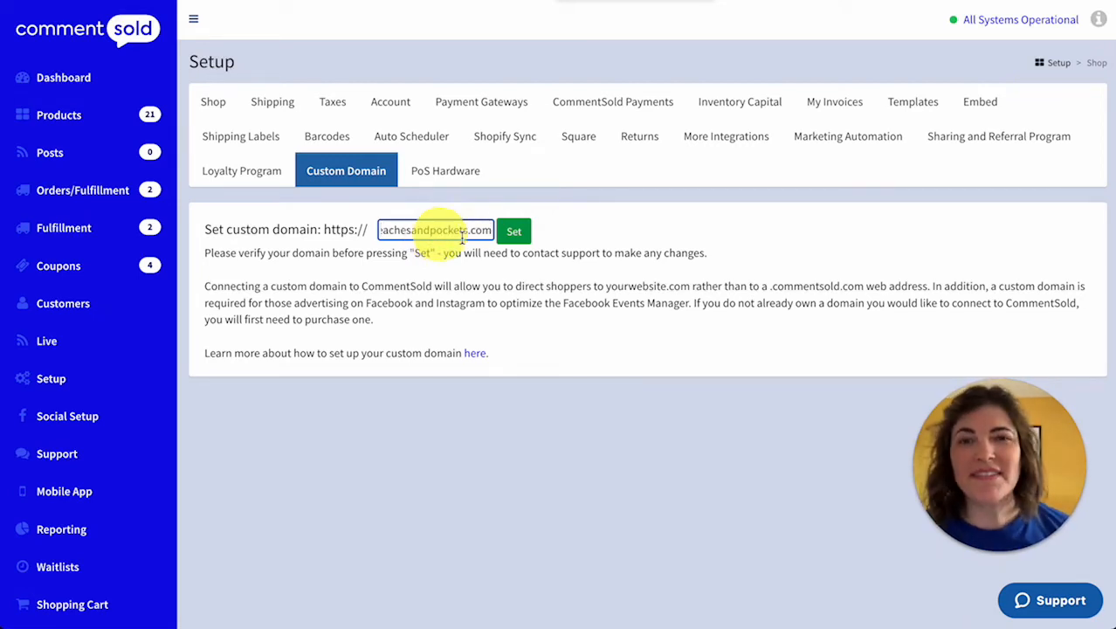
{"action": "left_click", "coordinate": [514, 238]}
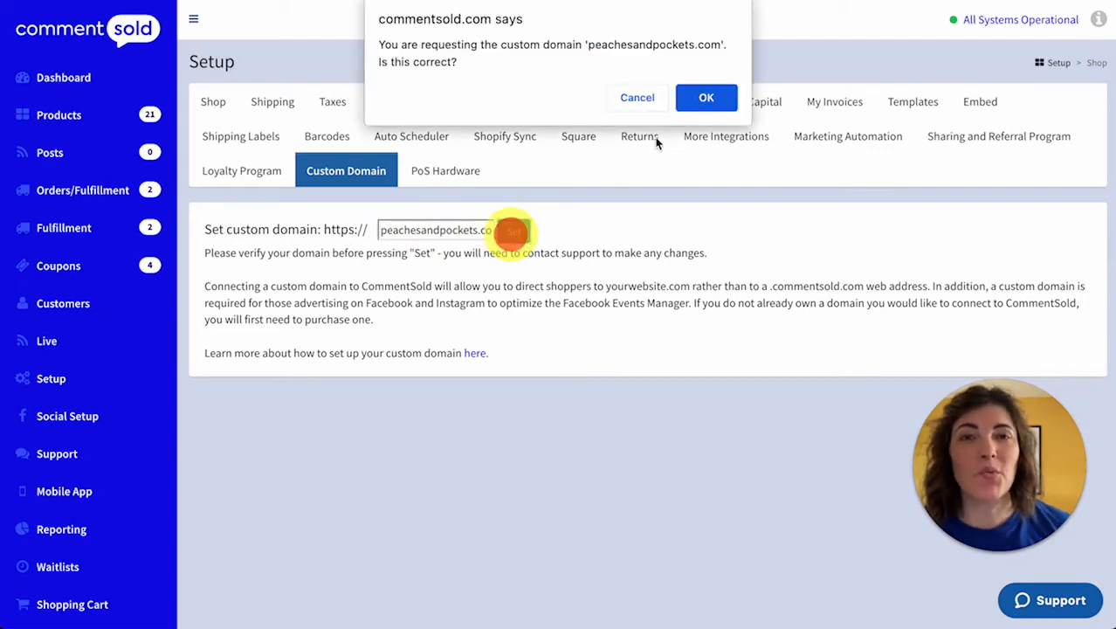
{"action": "left_click", "coordinate": [704, 98]}
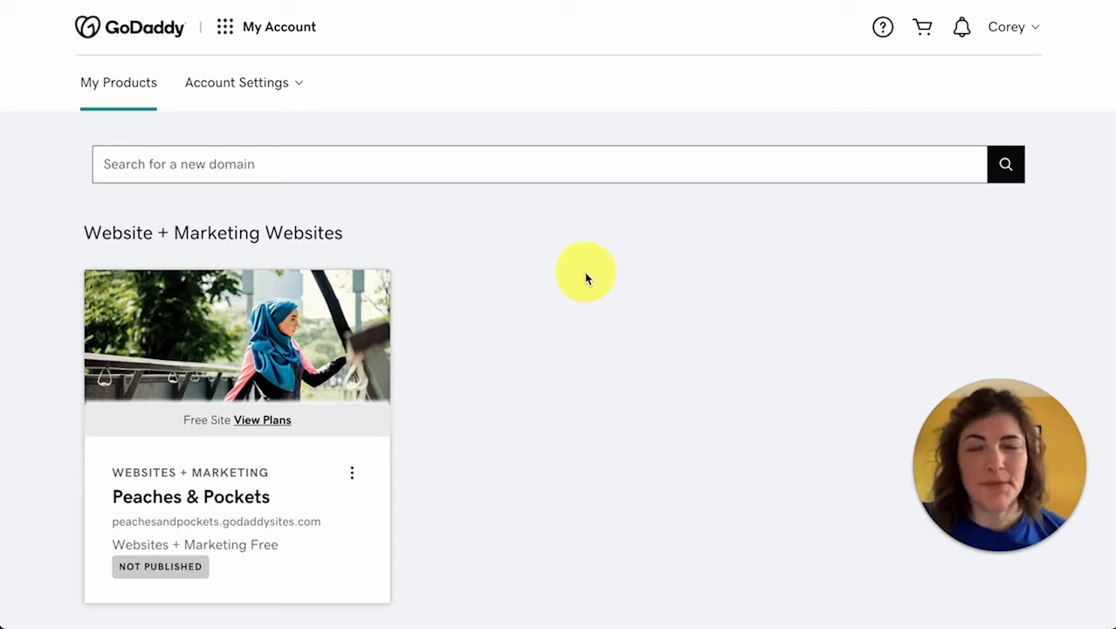
- Switch to GoDaddy and open the DNS management page for peachesandpockets.com from the domain manager
{"action": "left_click", "coordinate": [296, 33]}
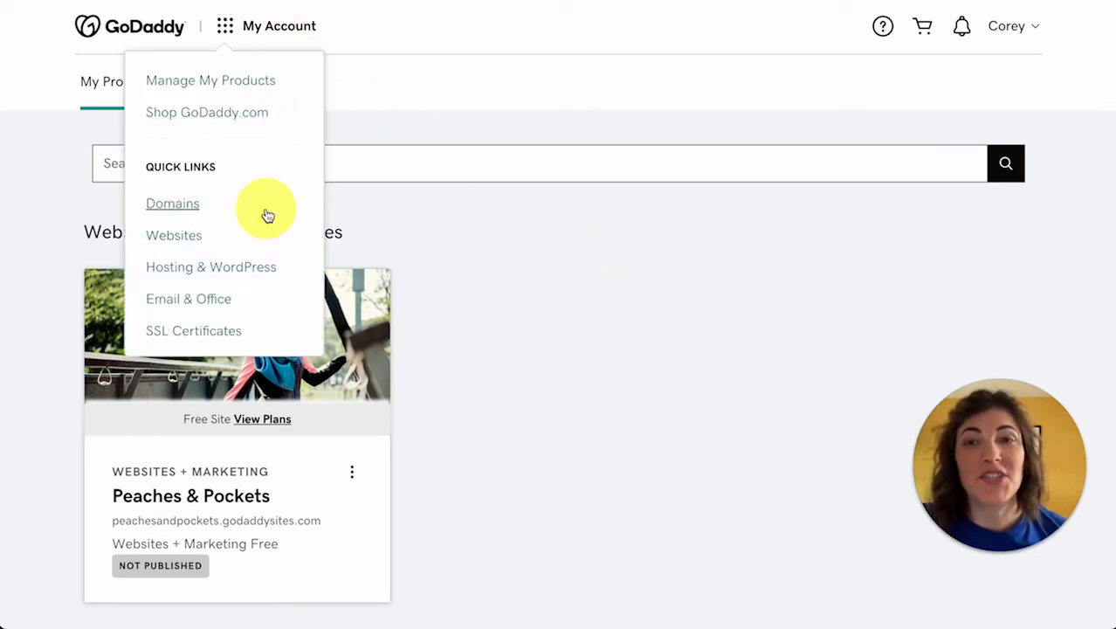
{"action": "left_click", "coordinate": [263, 215]}
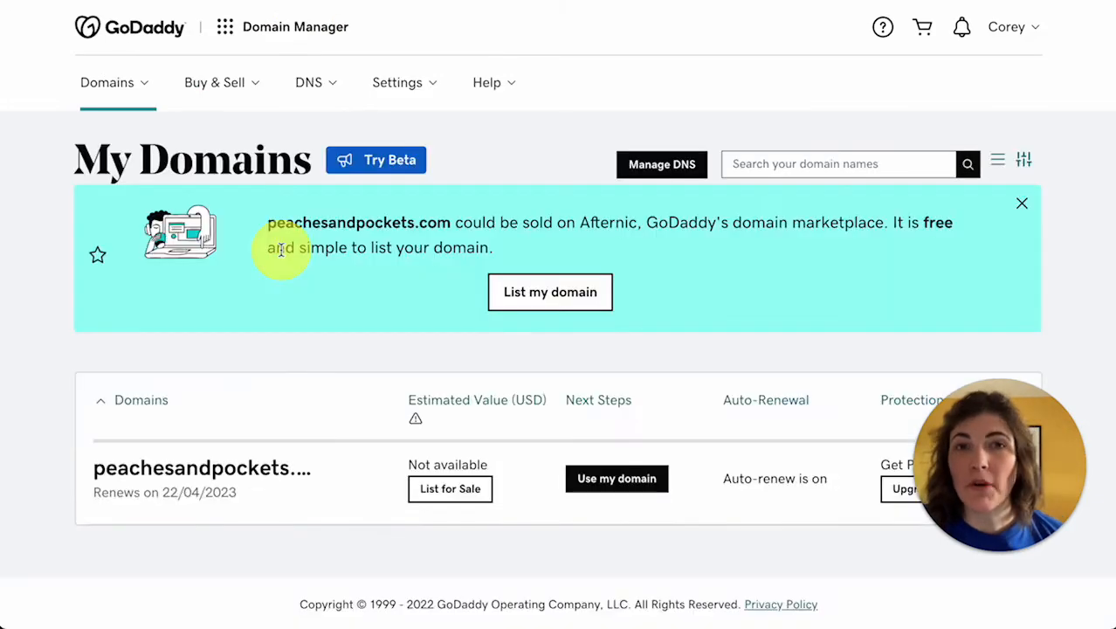
{"action": "left_click", "coordinate": [319, 89]}
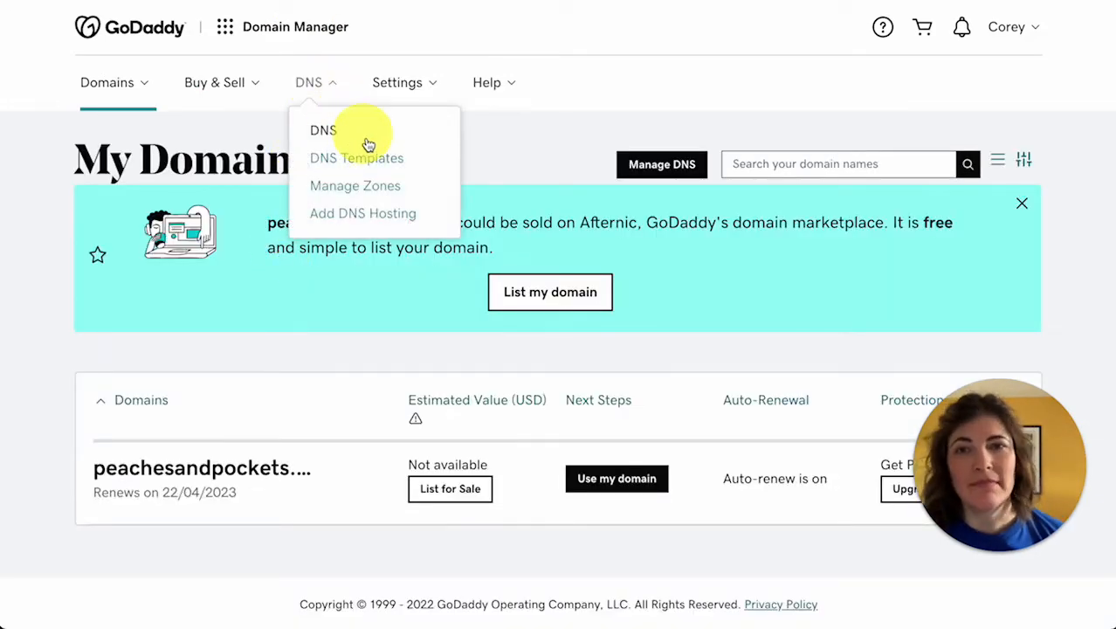
{"action": "left_click", "coordinate": [404, 188]}
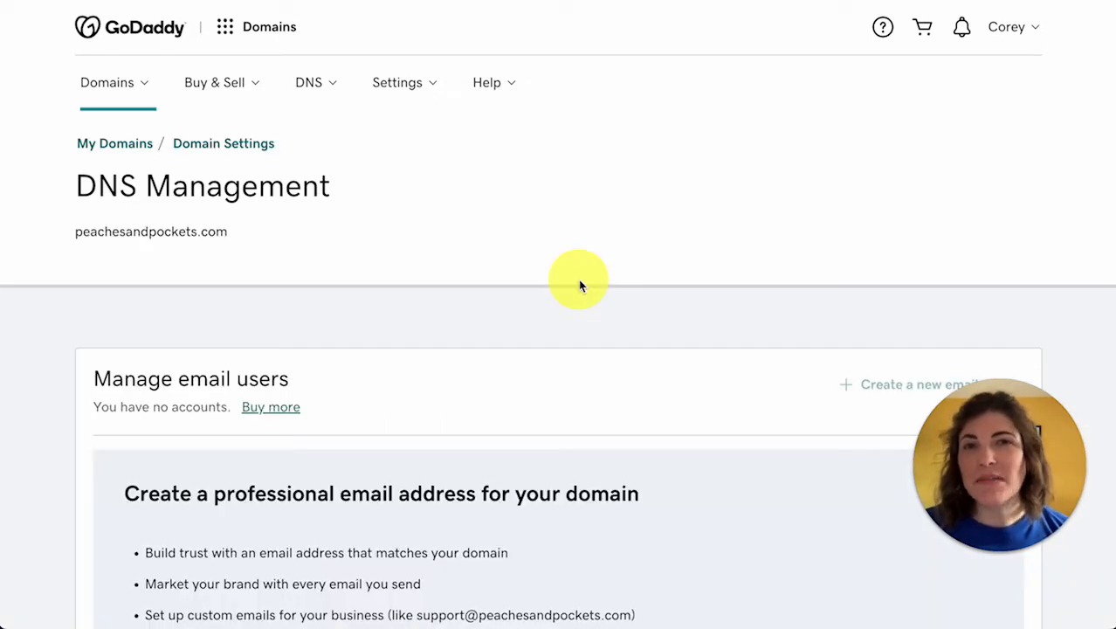
- Delete the existing A record for host @ from the domain's DNS records and confirm the removal
{"action": "scroll", "coordinate": [580, 286], "scroll_direction": "down", "scroll_amount": 7}
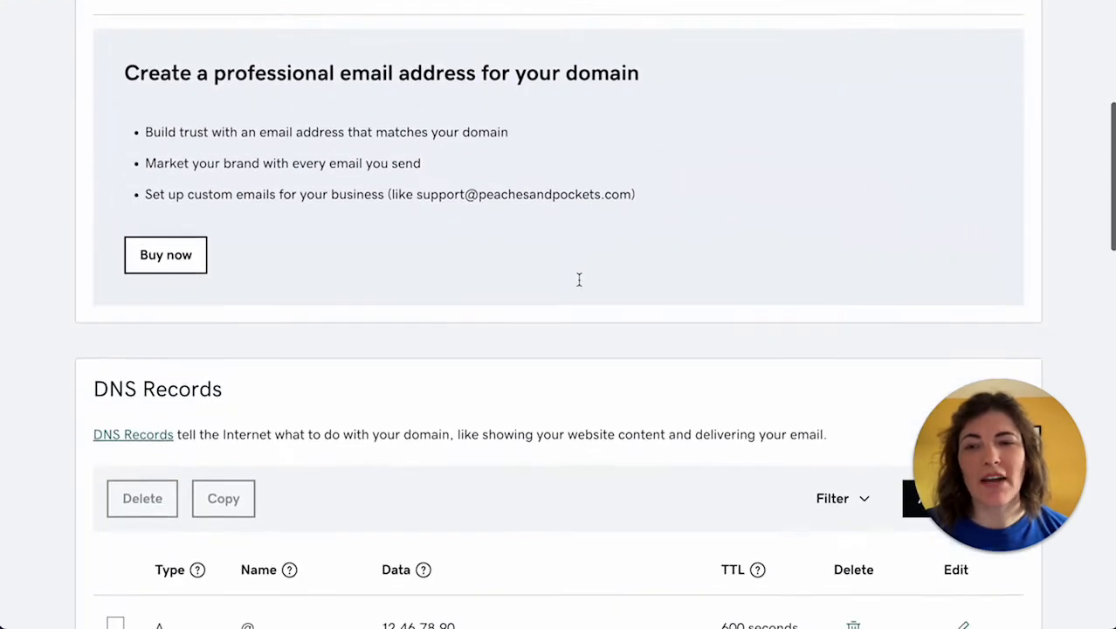
{"action": "scroll", "coordinate": [580, 285], "scroll_direction": "down", "scroll_amount": 3}
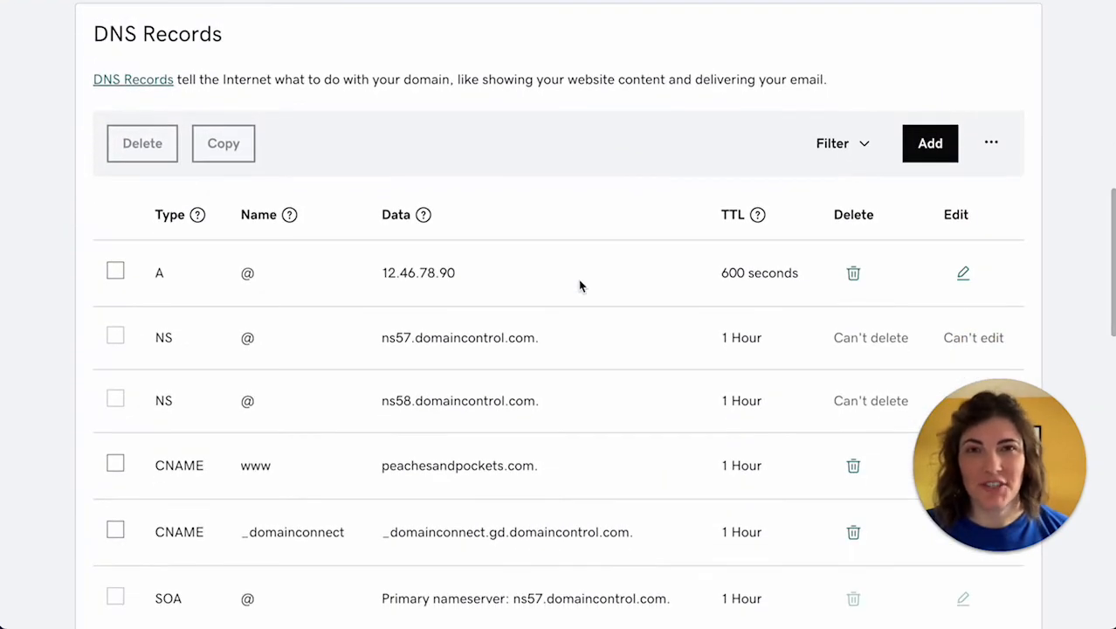
{"action": "left_click", "coordinate": [588, 321]}
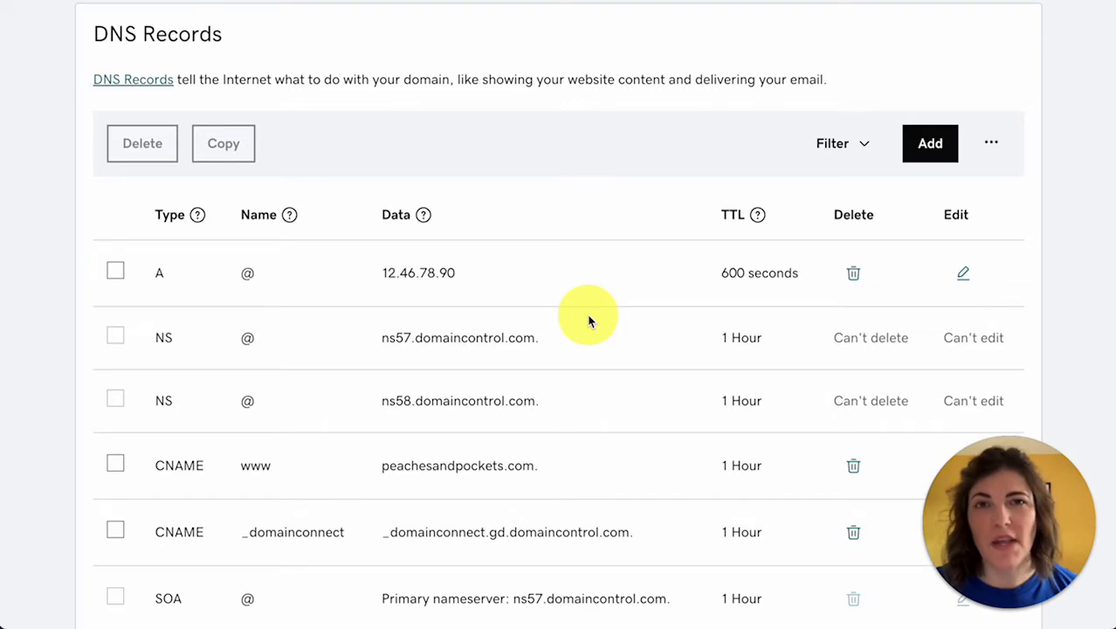
{"action": "left_click", "coordinate": [157, 275]}
{"action": "double_click", "coordinate": [159, 465]}
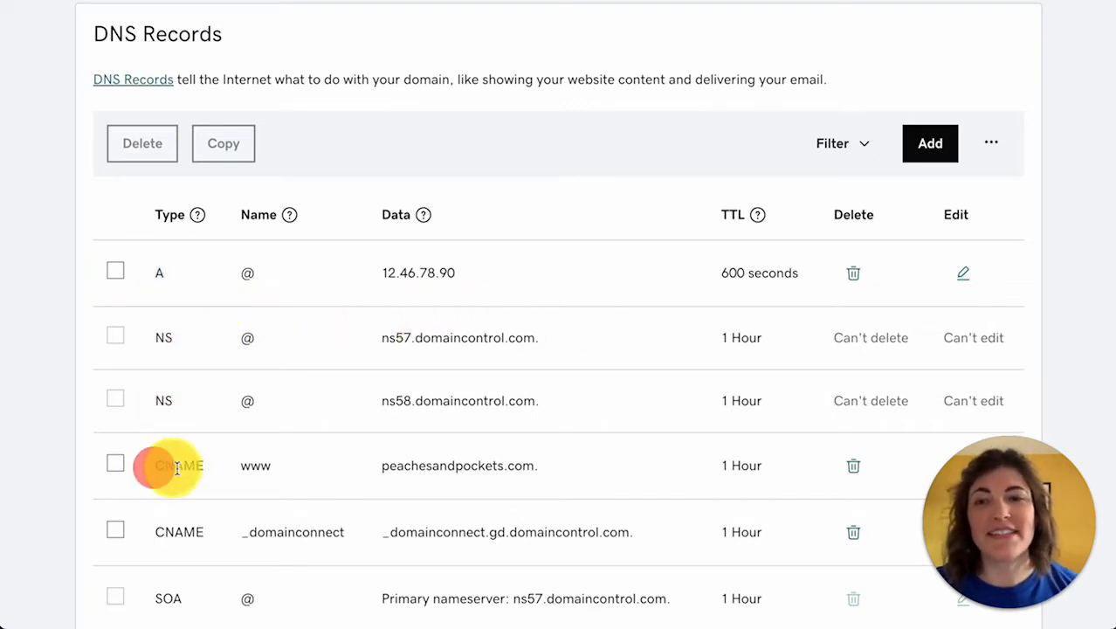
{"action": "left_click", "coordinate": [609, 409]}
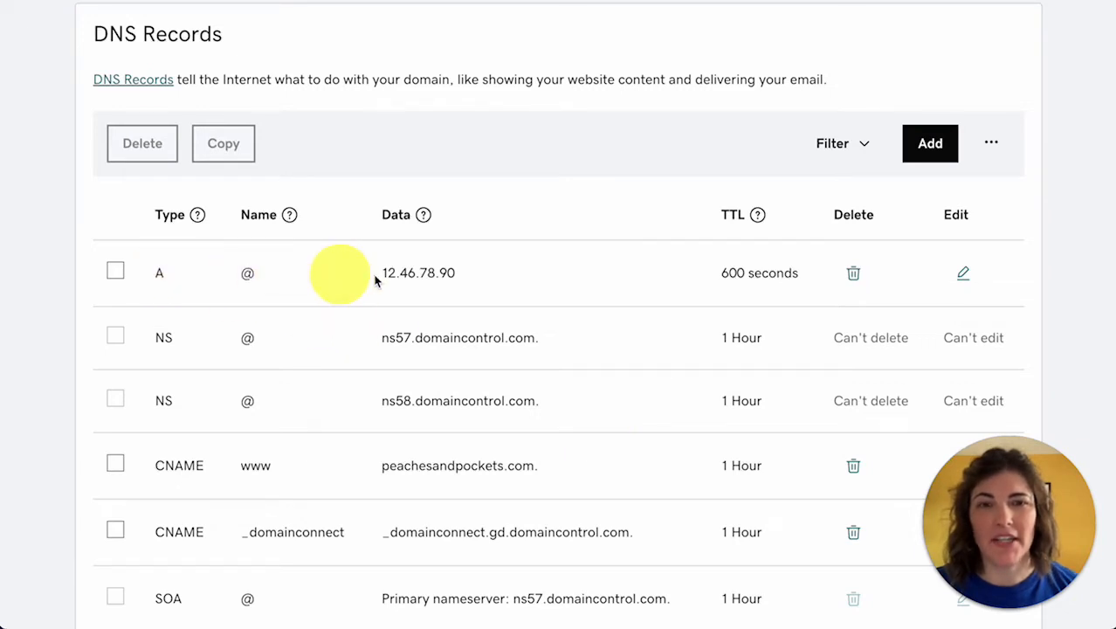
{"action": "left_click", "coordinate": [855, 276]}
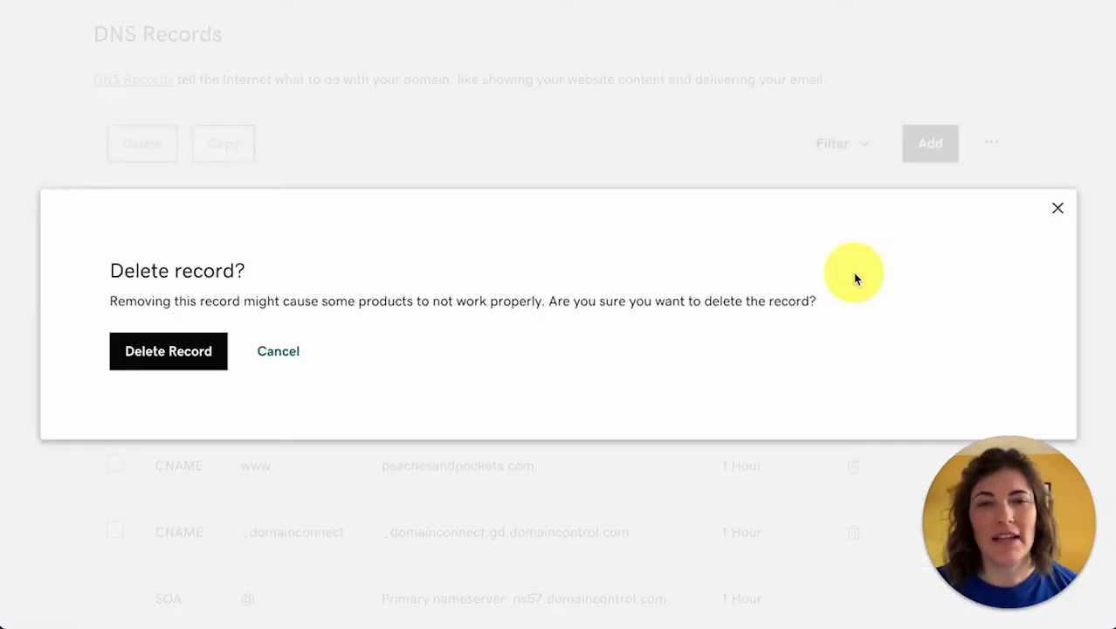
{"action": "left_click", "coordinate": [189, 368]}
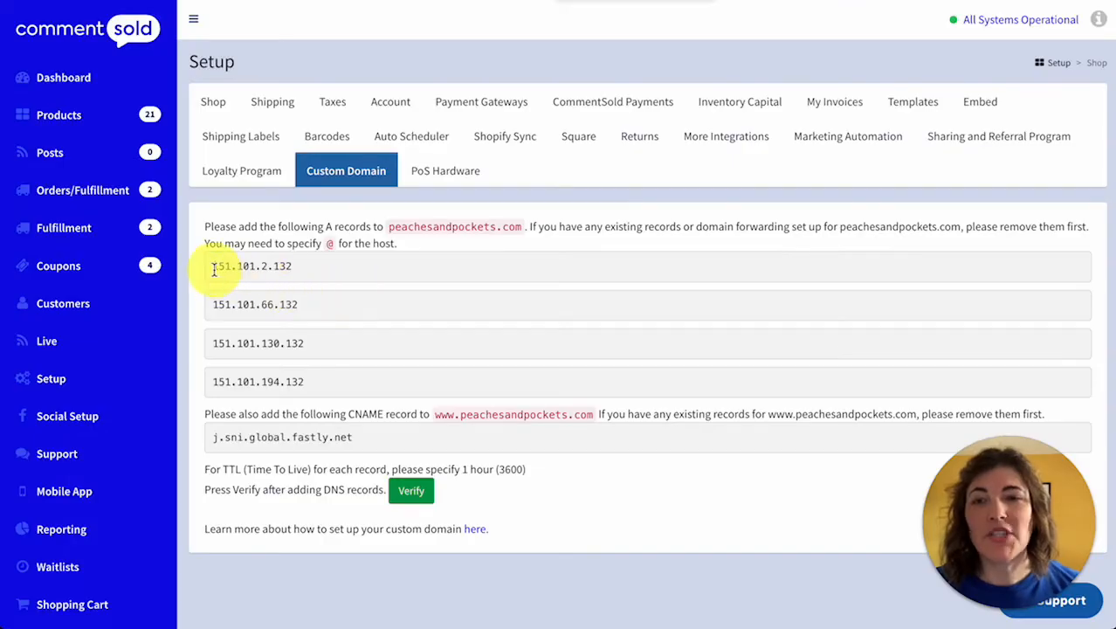
- Switch to CommentSold and copy the first required A record address, 151.101.2.132, from the custom domain instructions
{"action": "left_click_drag", "start_coordinate": [212, 267], "coordinate": [293, 269]}
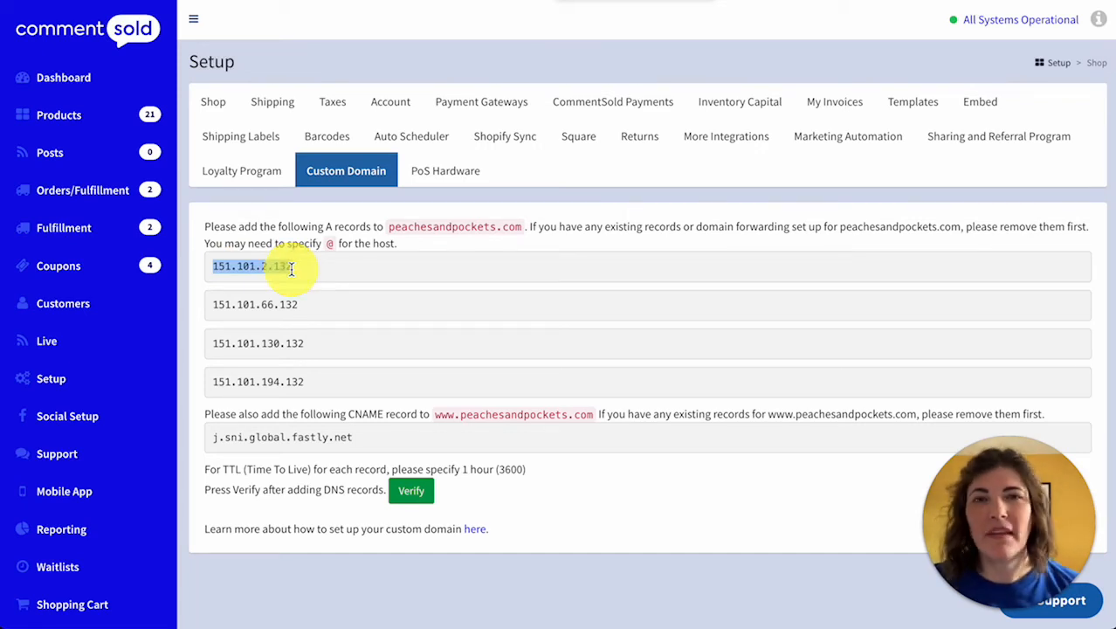
{"action": "right_click", "coordinate": [294, 270]}
{"action": "left_click", "coordinate": [307, 308]}
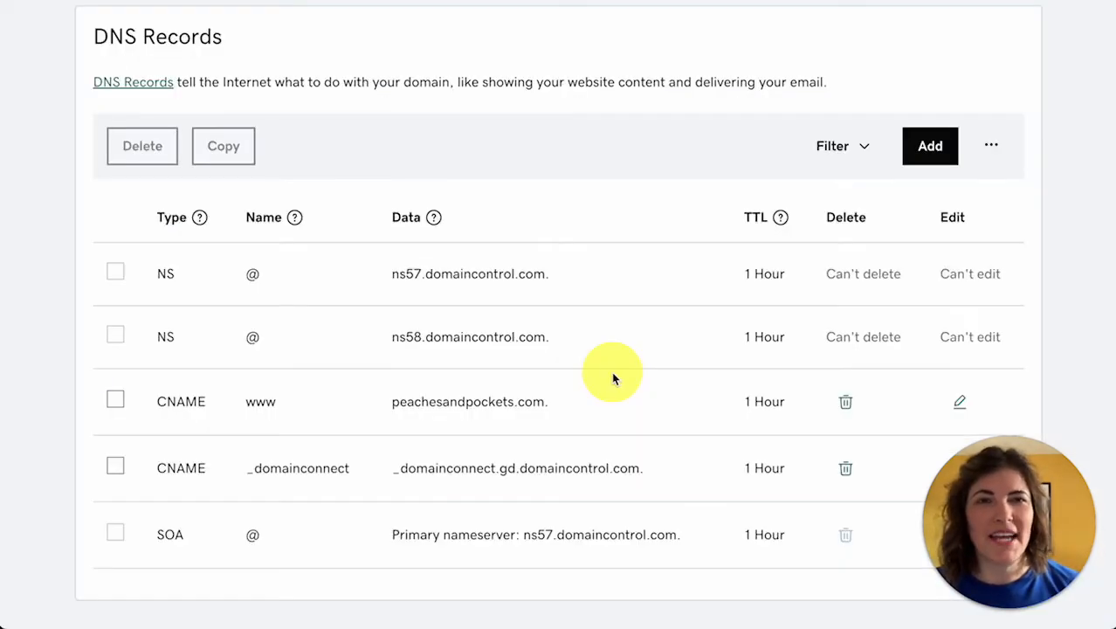
- In GoDaddy, add an A record with name @, value 151.101.2.132 and a TTL of 1 Hour
{"action": "left_click", "coordinate": [943, 159]}
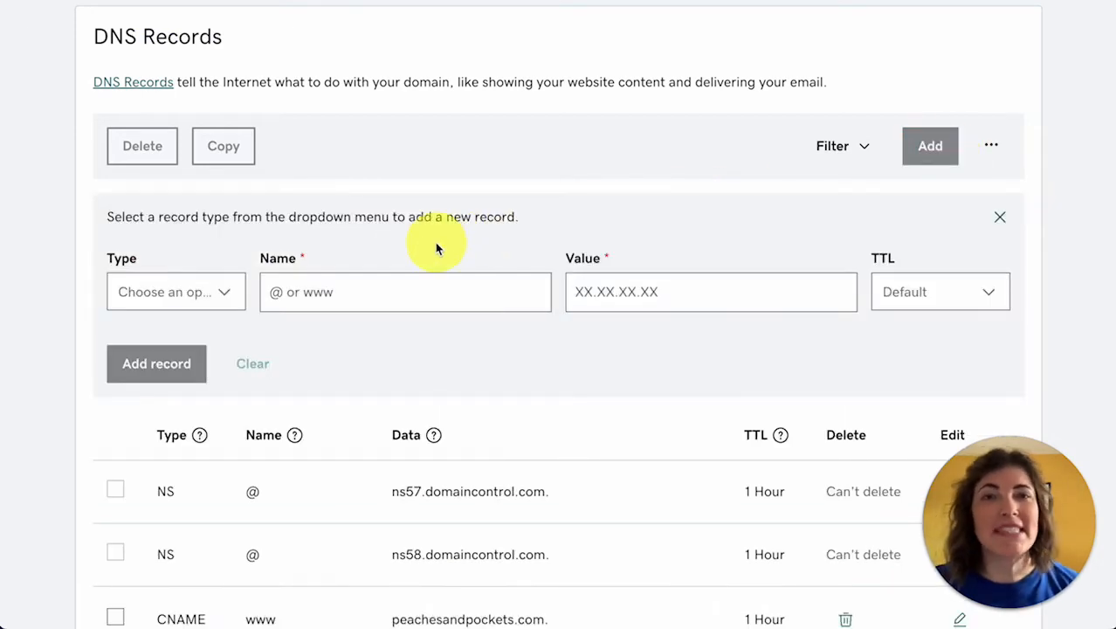
{"action": "left_click", "coordinate": [232, 299]}
{"action": "left_click", "coordinate": [210, 332]}
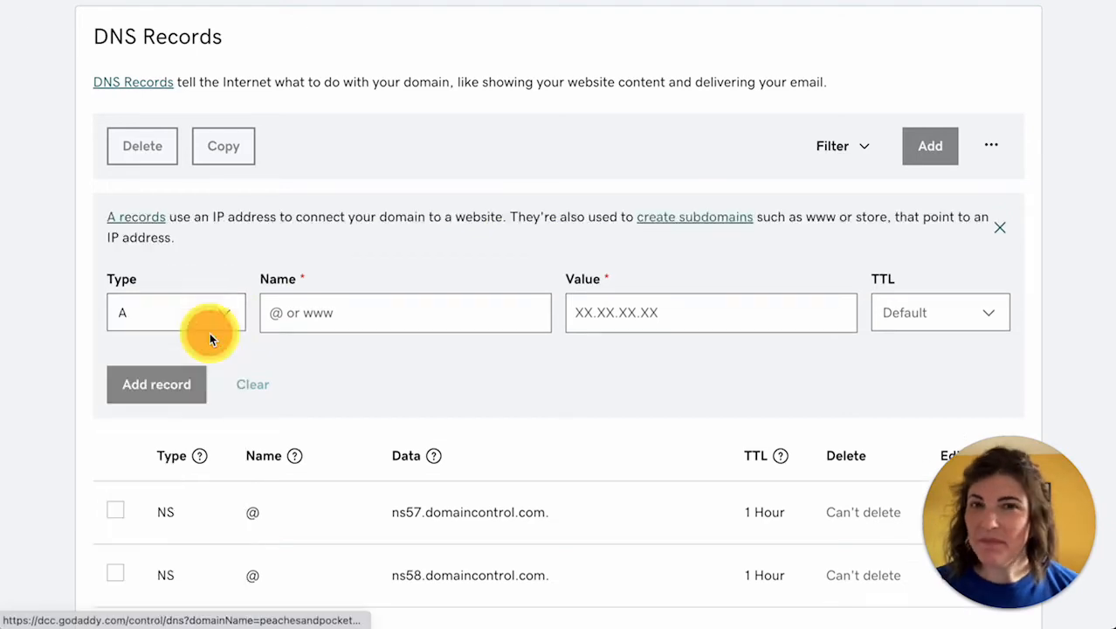
{"action": "left_click", "coordinate": [311, 316]}
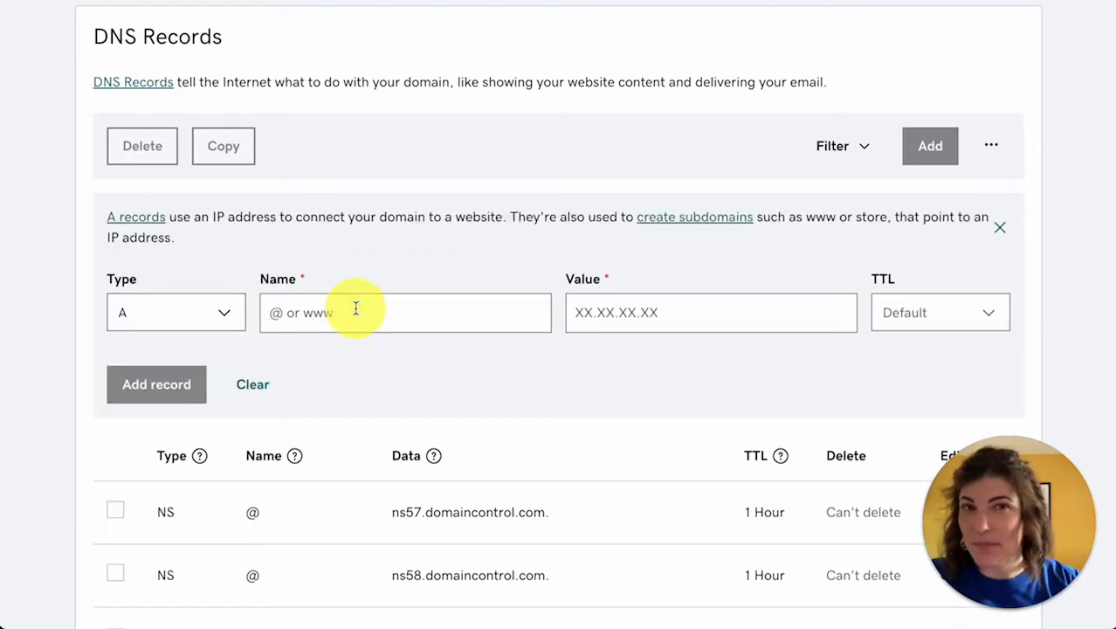
{"action": "type", "text": "@"}
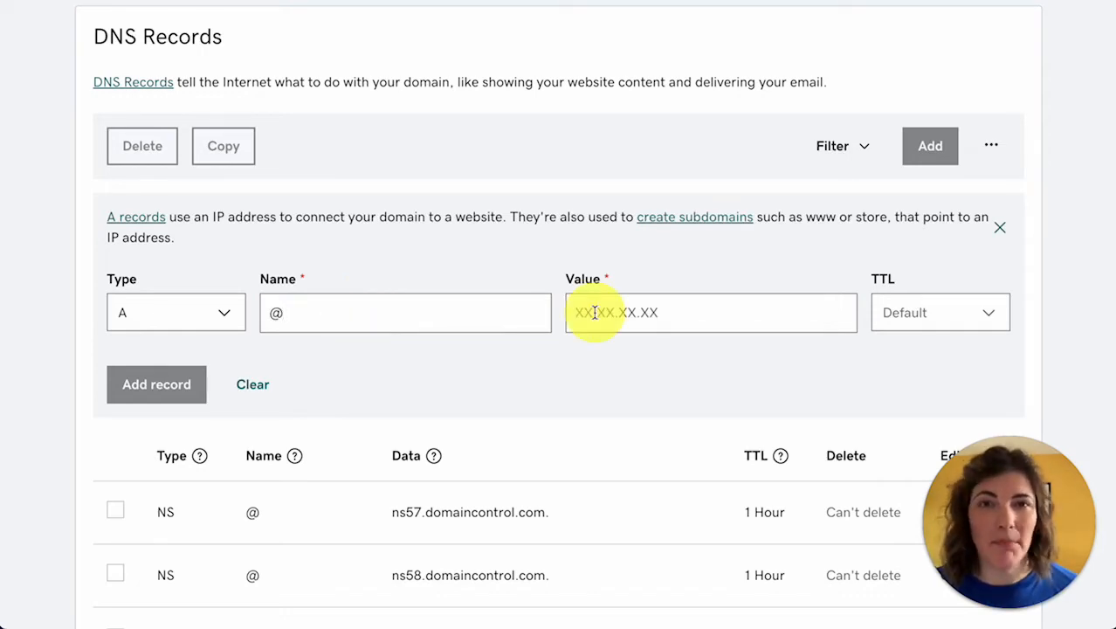
{"action": "left_click", "coordinate": [594, 312]}
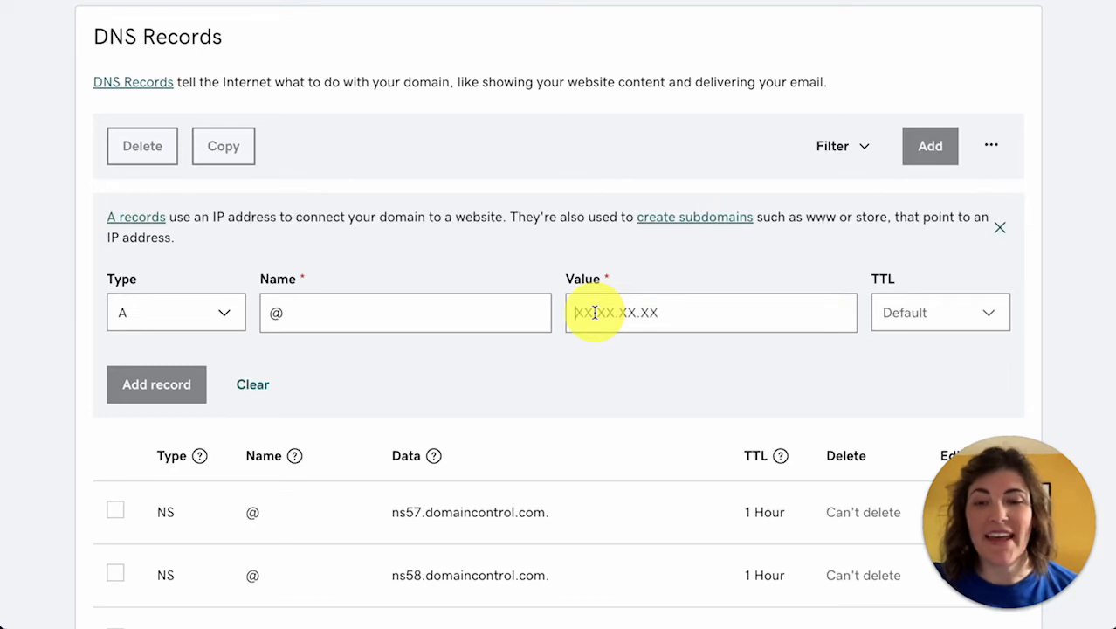
{"action": "key", "text": "ctrl+v"}
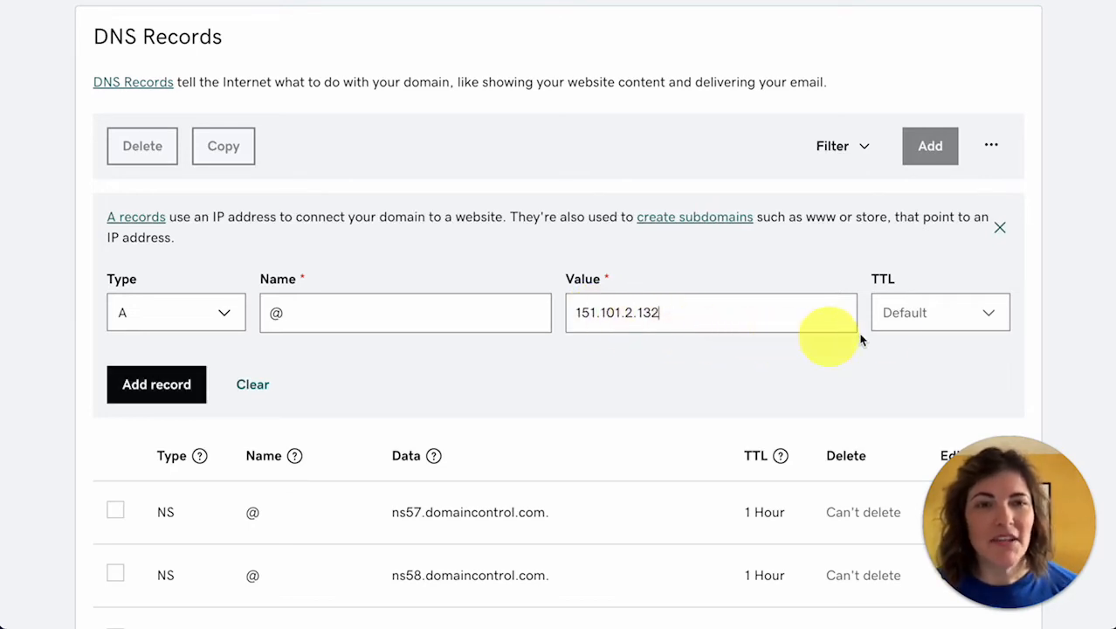
{"action": "left_click", "coordinate": [944, 316]}
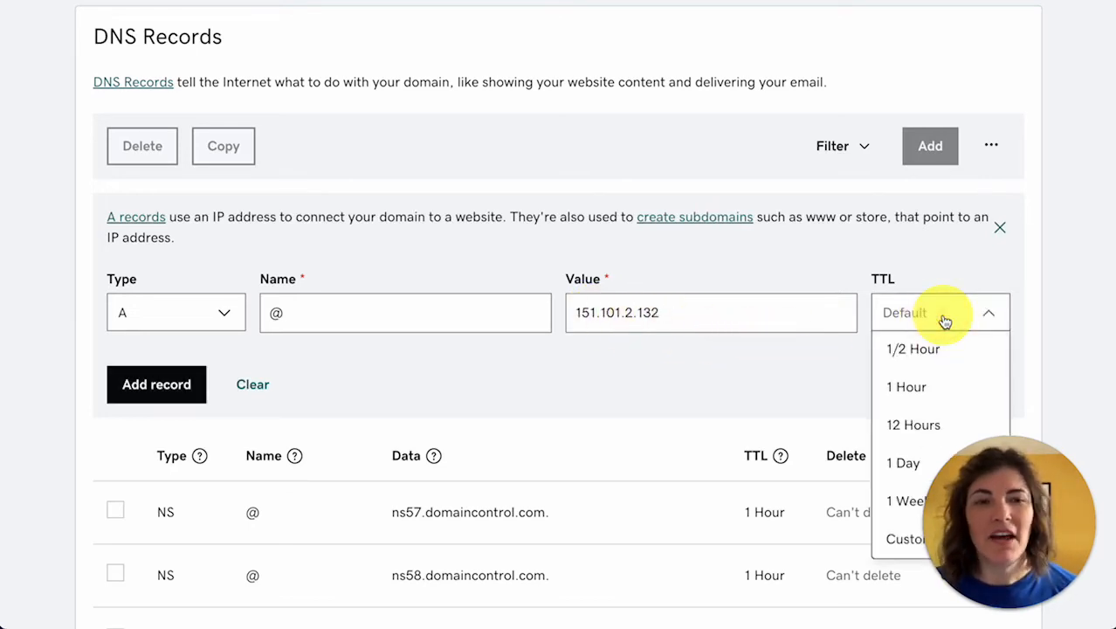
{"action": "left_click", "coordinate": [938, 393]}
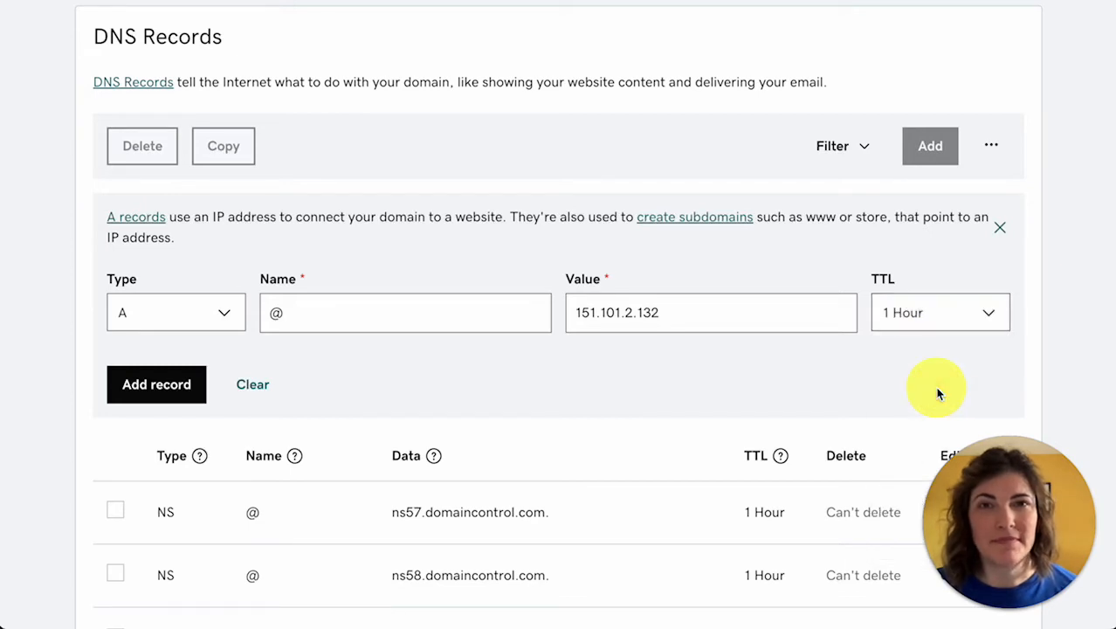
{"action": "left_click", "coordinate": [181, 400]}
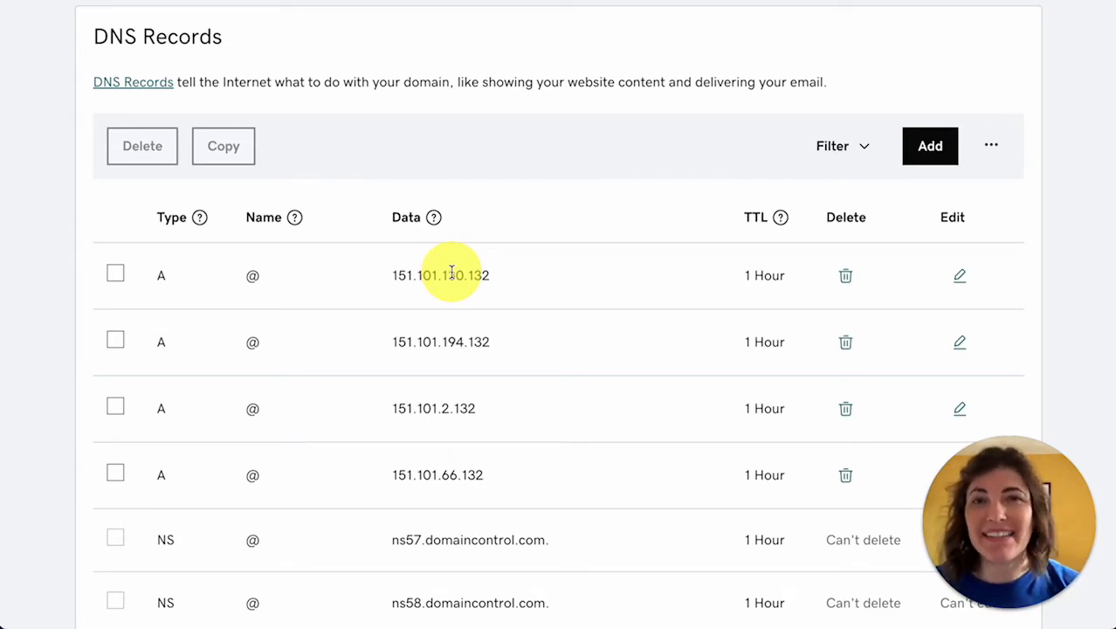
- Open the www CNAME record for editing and select its entire value
{"action": "scroll", "coordinate": [667, 235], "scroll_direction": "down", "scroll_amount": 5}
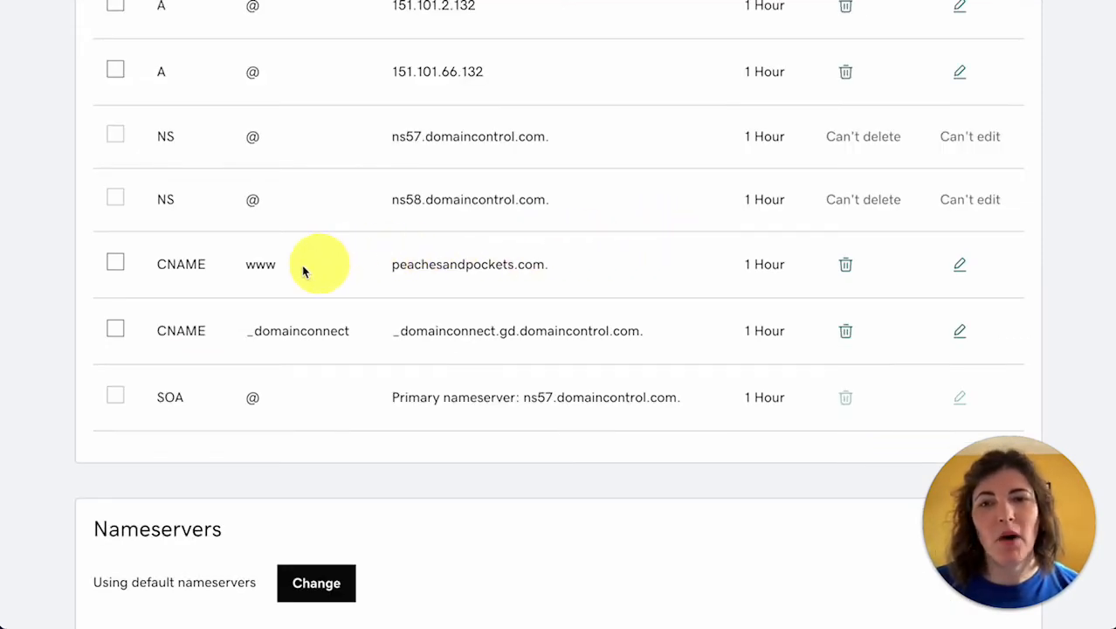
{"action": "left_click", "coordinate": [249, 269]}
{"action": "left_click_drag", "start_coordinate": [249, 269], "coordinate": [273, 268]}
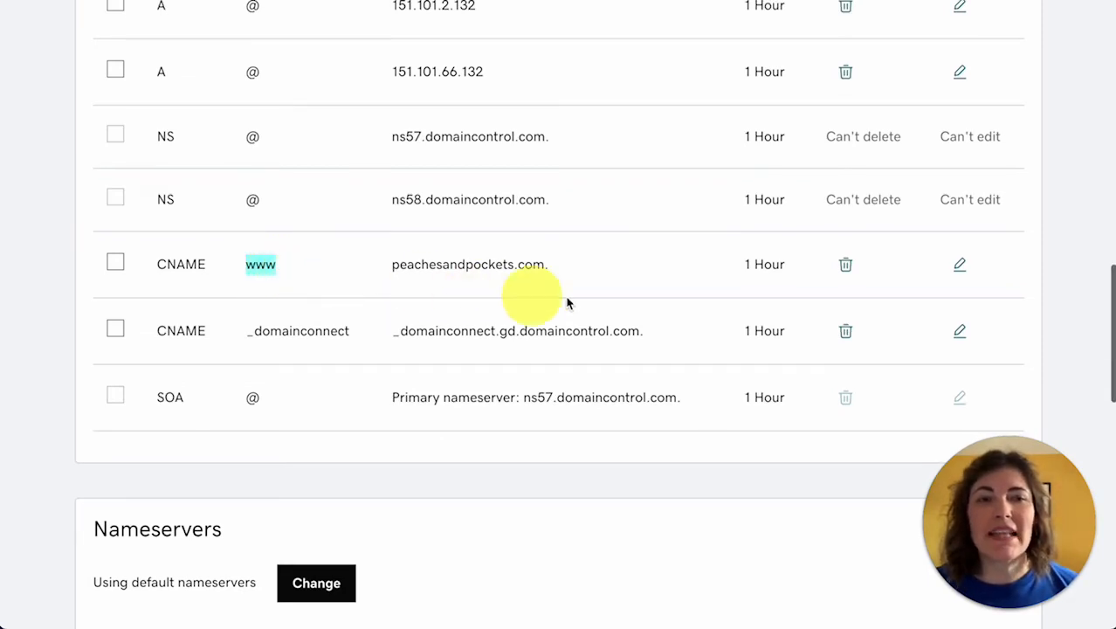
{"action": "scroll", "coordinate": [971, 287], "scroll_direction": "up", "scroll_amount": 1}
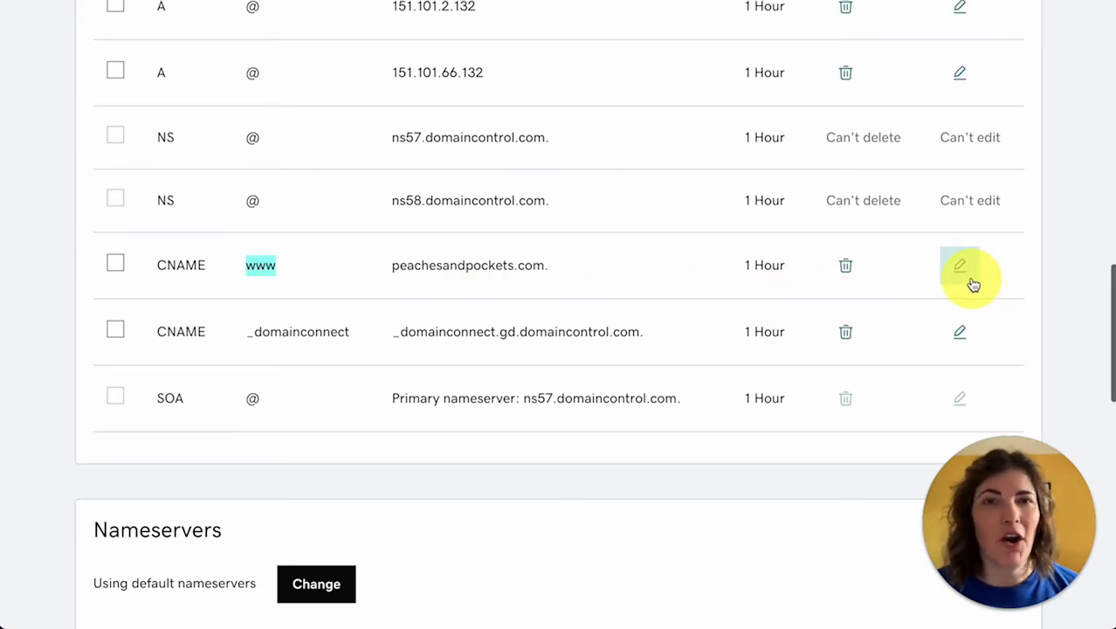
{"action": "left_click", "coordinate": [960, 267]}
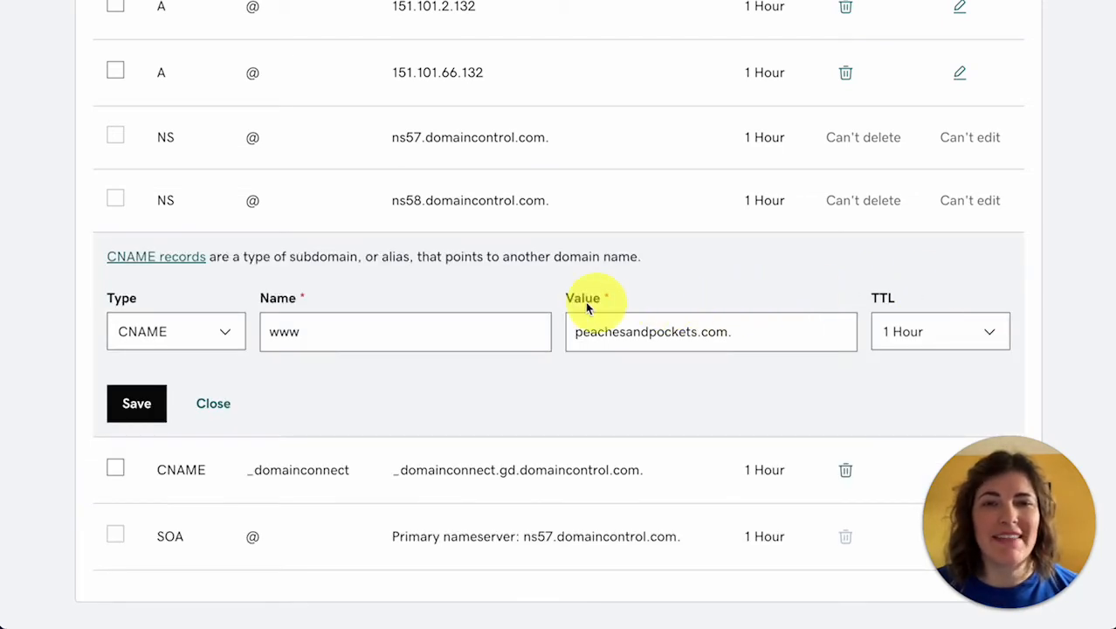
{"action": "left_click_drag", "start_coordinate": [618, 304], "coordinate": [755, 339]}
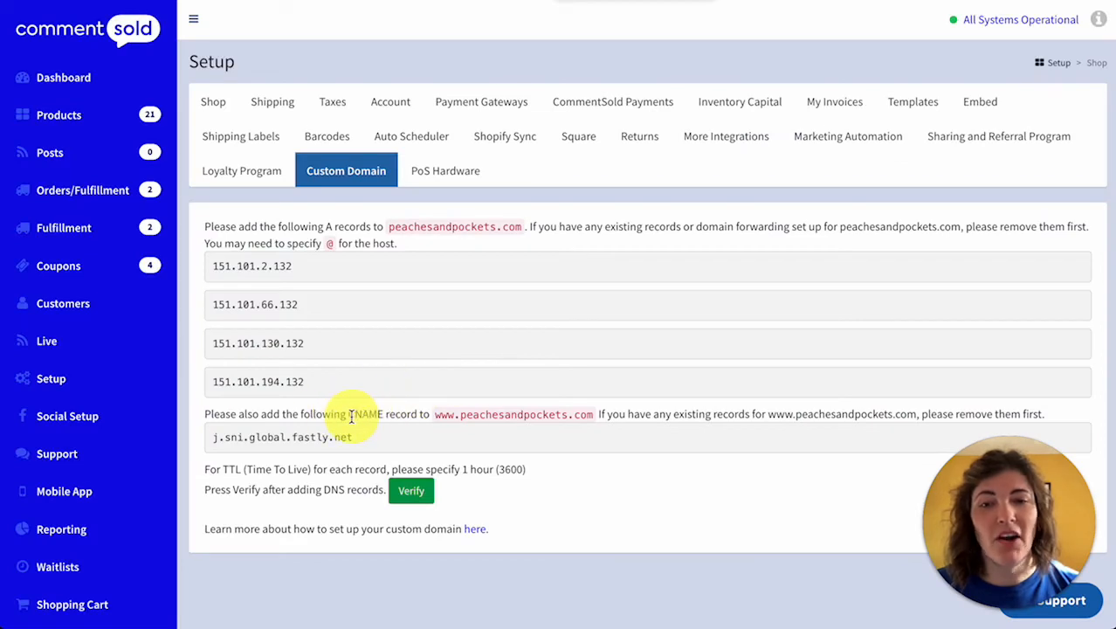
- Switch to CommentSold and copy the required CNAME target, j.sni.global.fastly.net, from the custom domain instructions
{"action": "left_click_drag", "start_coordinate": [351, 417], "coordinate": [382, 414]}
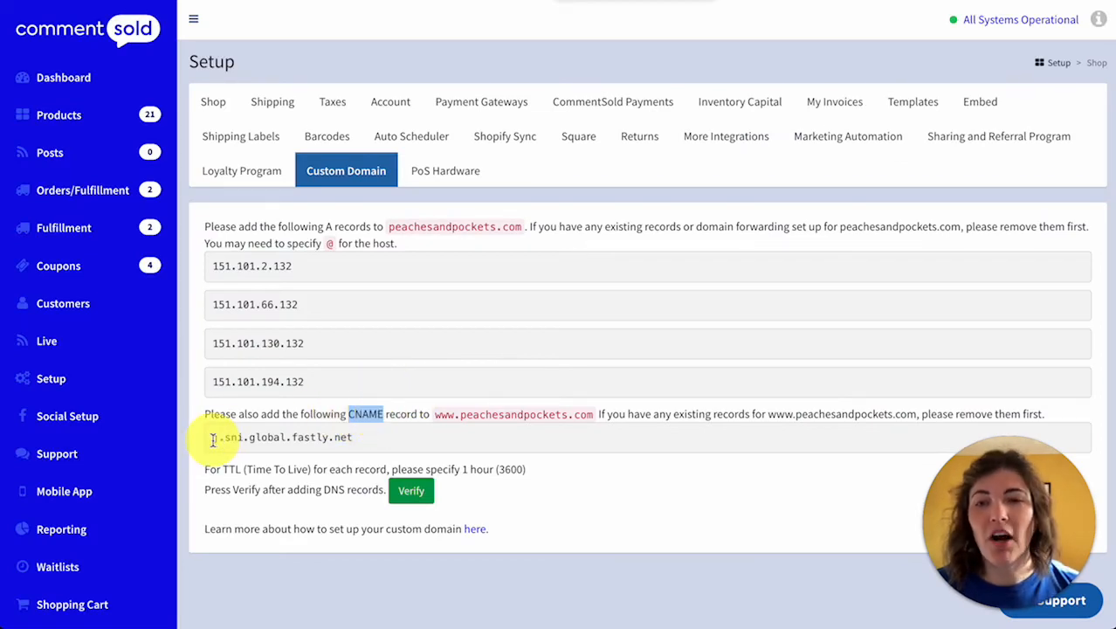
{"action": "left_click_drag", "start_coordinate": [212, 441], "coordinate": [357, 445]}
{"action": "right_click", "coordinate": [357, 446]}
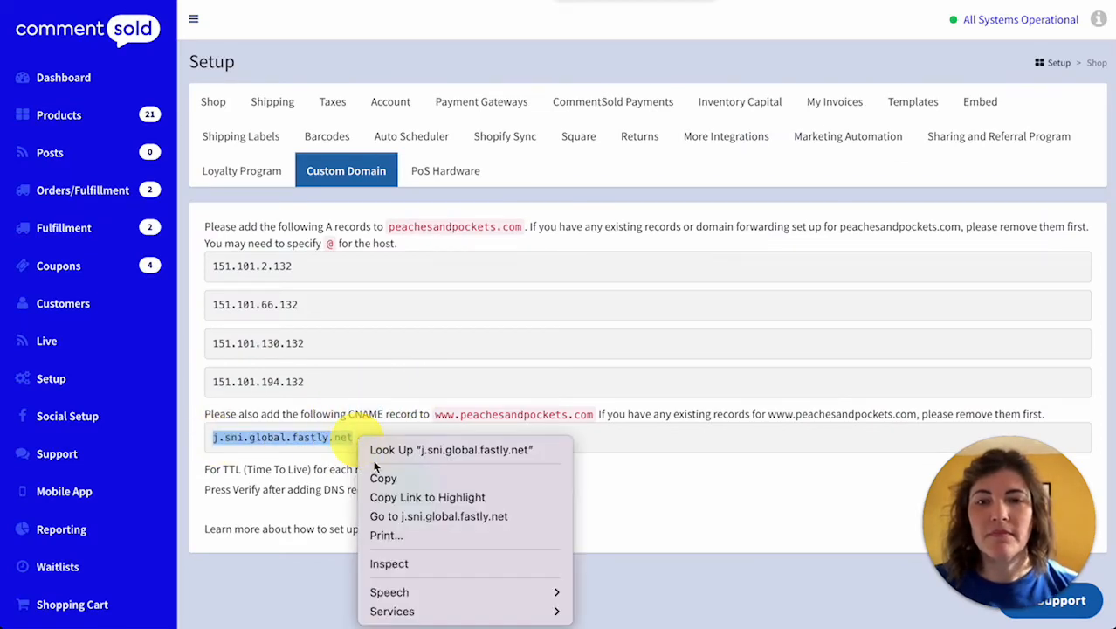
{"action": "left_click", "coordinate": [381, 478]}
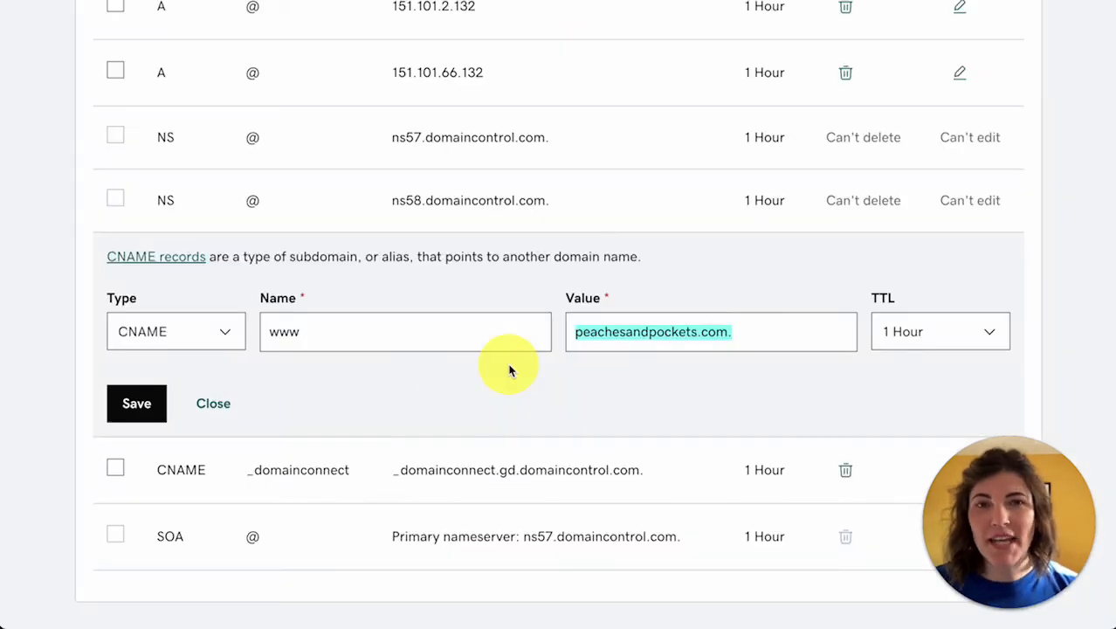
- Set the www CNAME record's value to j.sni.global.fastly.net in GoDaddy, save it, and verify the domain's DNS records in CommentSold
{"action": "key", "text": "BackSpace"}
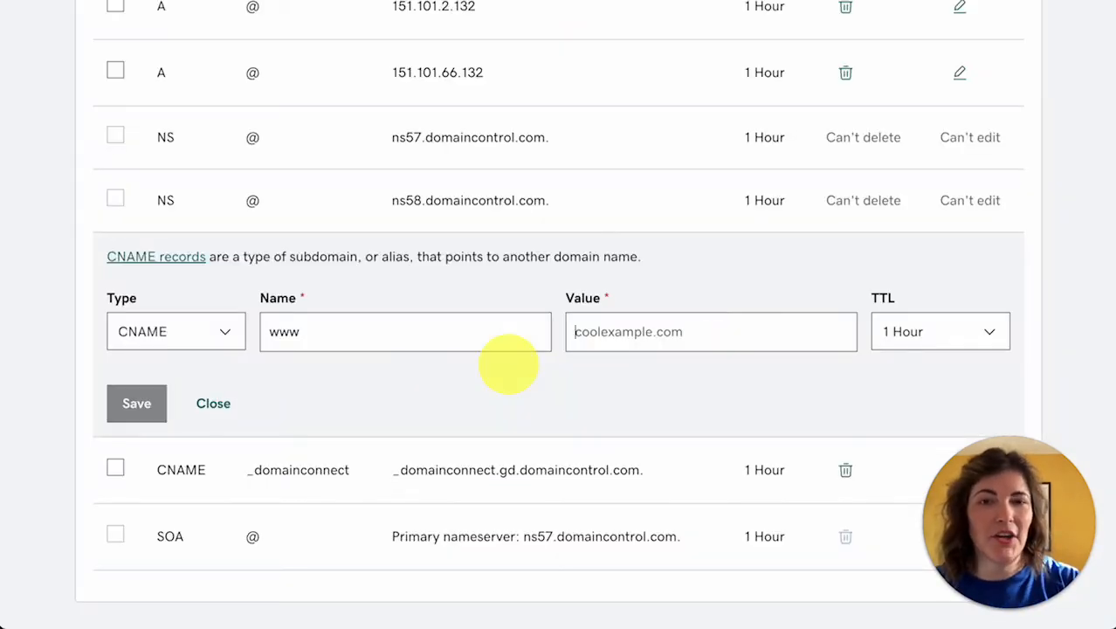
{"action": "key", "text": "ctrl+v"}
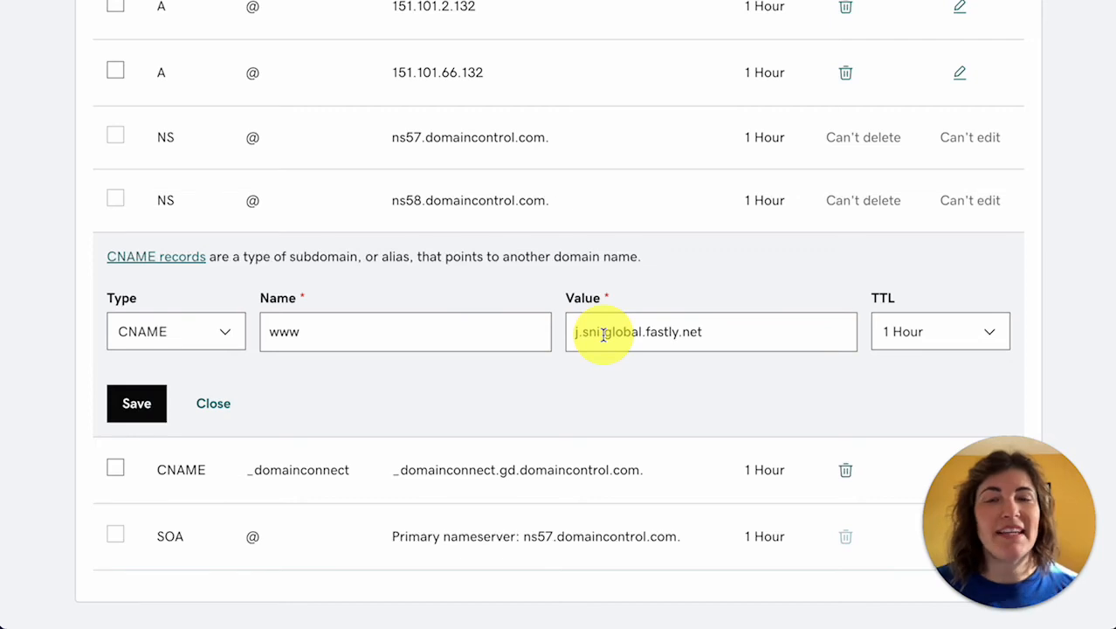
{"action": "left_click", "coordinate": [134, 414]}
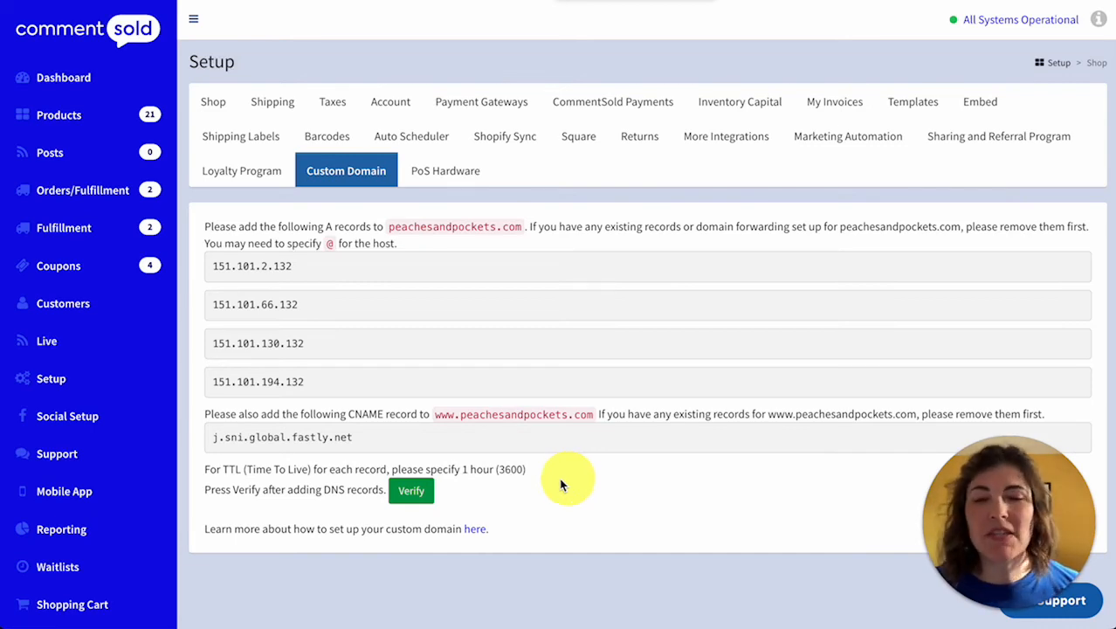
{"action": "left_click", "coordinate": [424, 491]}
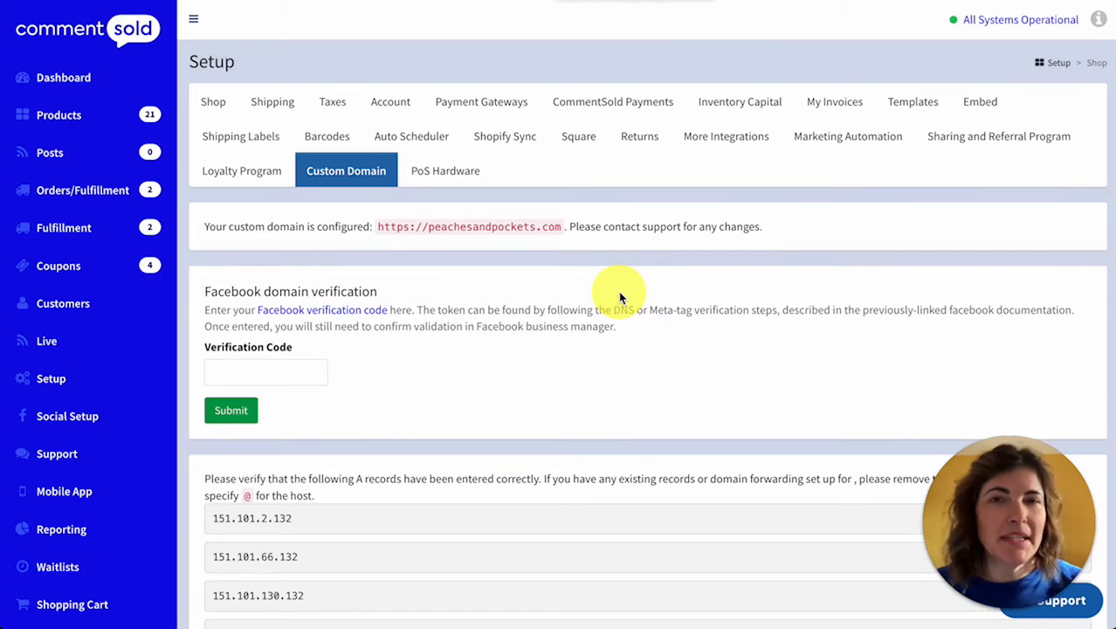